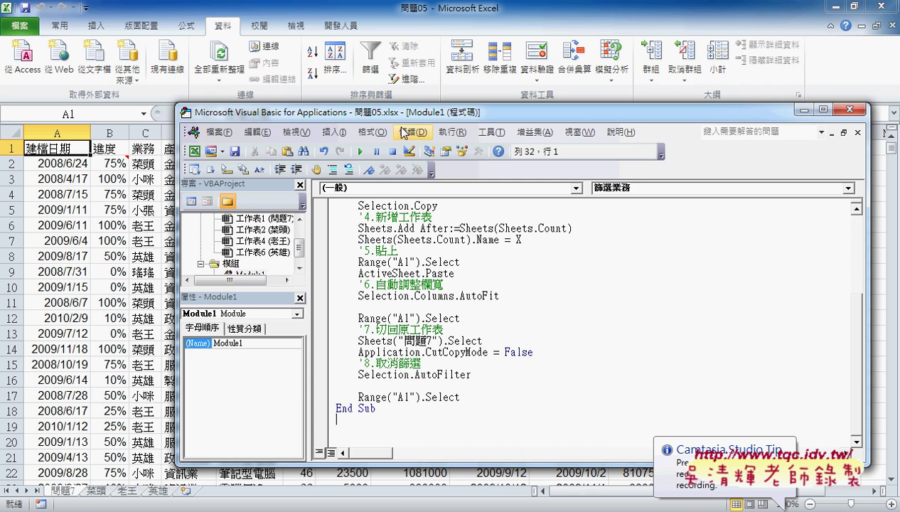
# Reposition the VBA editor window, make it taller, and select the whole 篩選業務 macro from Sub to End Sub.
pyautogui.moveTo(511, 112); pyautogui.dragTo(412, 72)
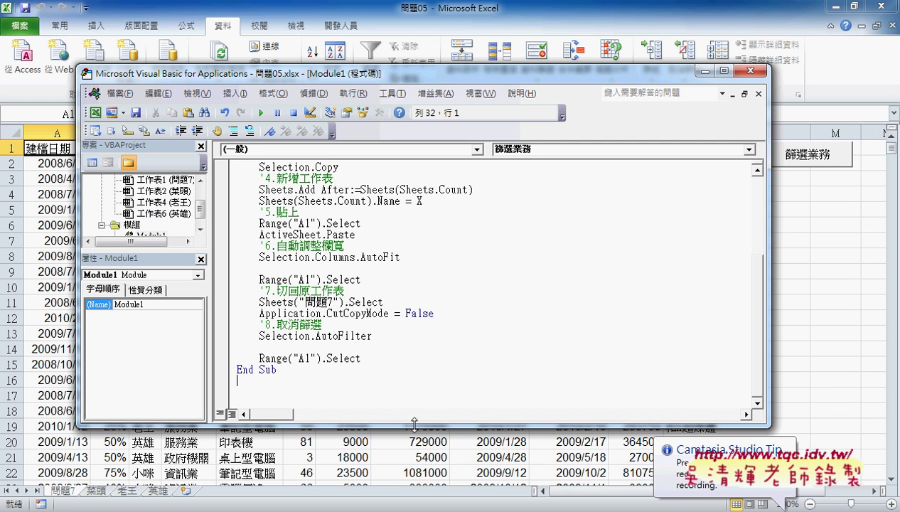
pyautogui.moveTo(413, 430); pyautogui.dragTo(411, 462)
pyautogui.scroll(2, 411, 383)
pyautogui.scroll(-2, 413, 374)
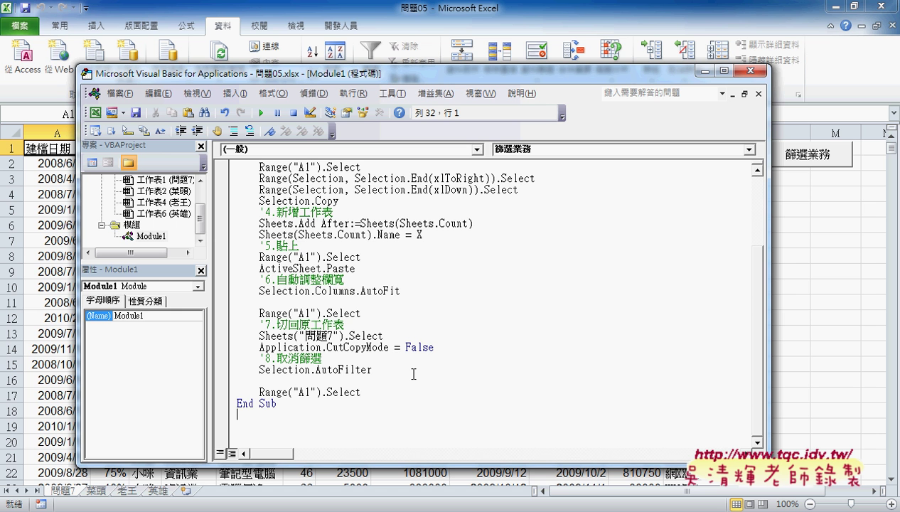
pyautogui.scroll(2, 413, 374)
pyautogui.scroll(1, 413, 374)
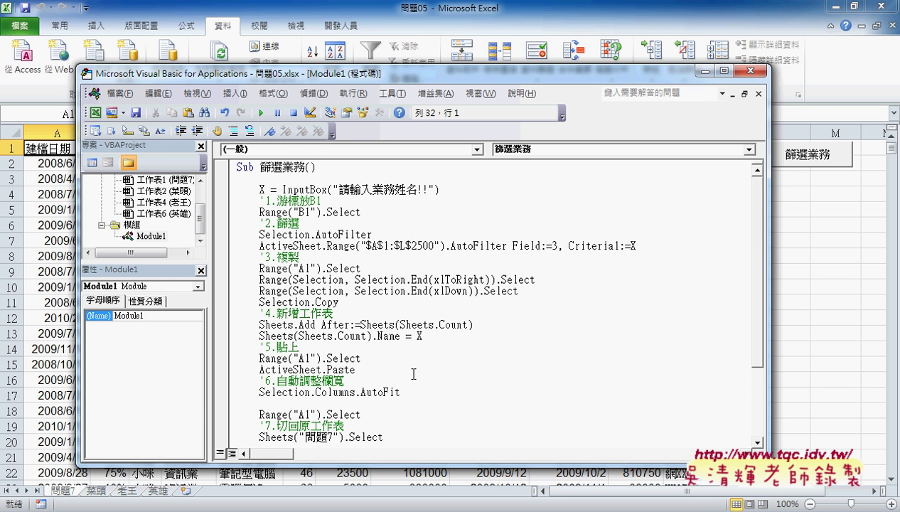
pyautogui.moveTo(514, 77)
pyautogui.mouseDown()
pyautogui.moveTo(571, 31)
pyautogui.moveTo(587, 32)
pyautogui.mouseUp()
pyautogui.scroll(-3, 510, 348)
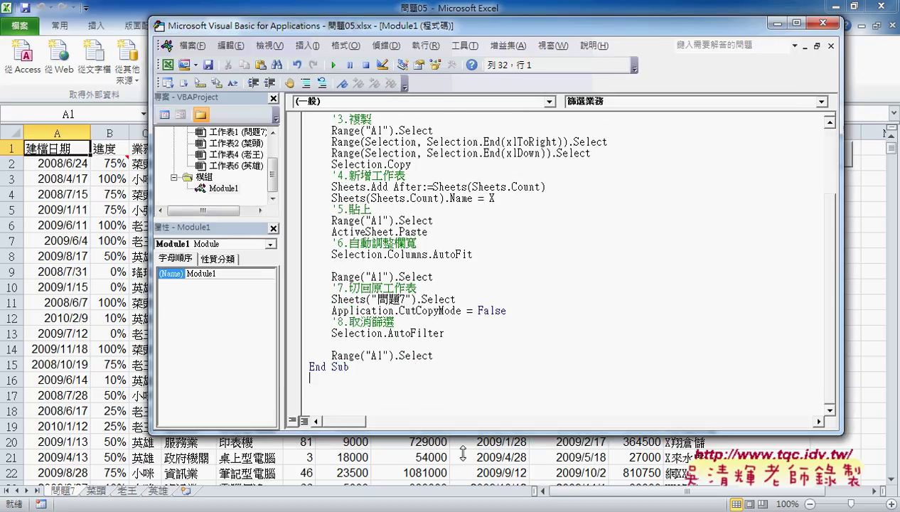
pyautogui.moveTo(463, 453); pyautogui.dragTo(462, 501)
pyautogui.moveTo(355, 477); pyautogui.dragTo(397, 209)
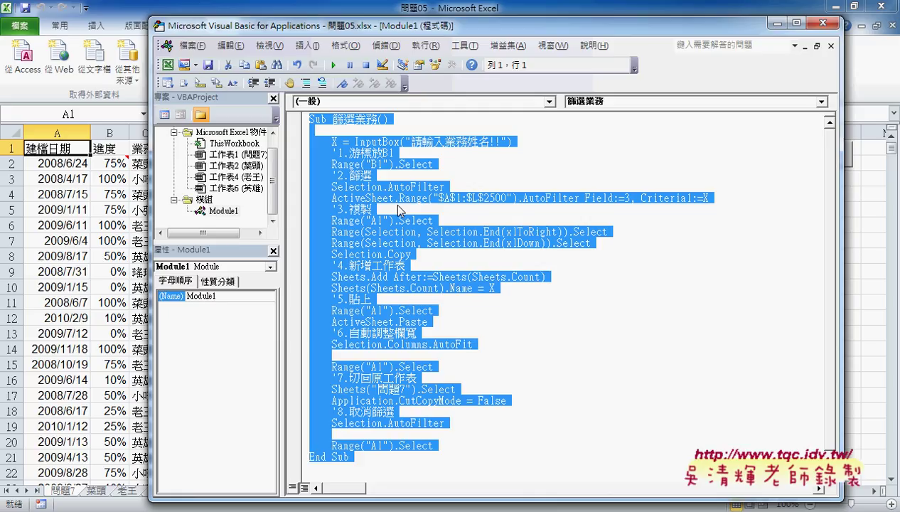
# Paste a copy of the macro below the original's End Sub.
pyautogui.scroll(-1, 415, 274)
pyautogui.click(345, 444)
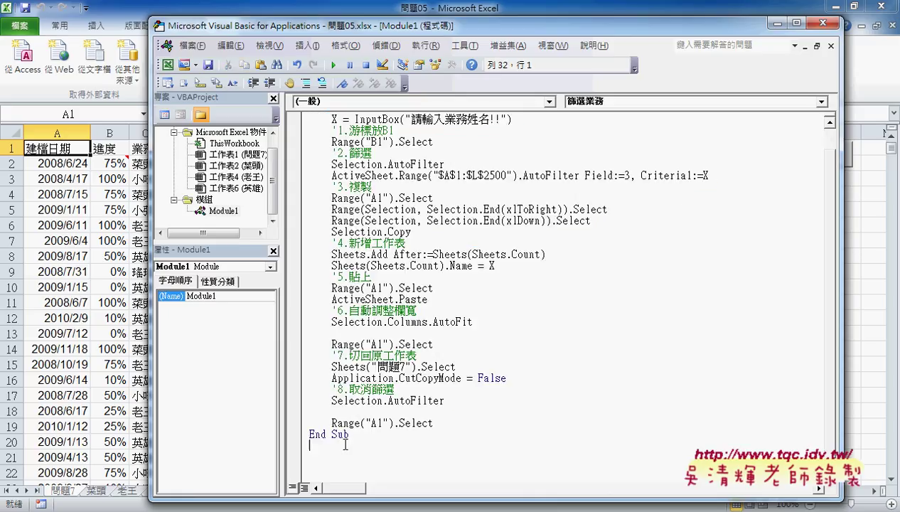
pyautogui.hotkey('ctrl', 'v')
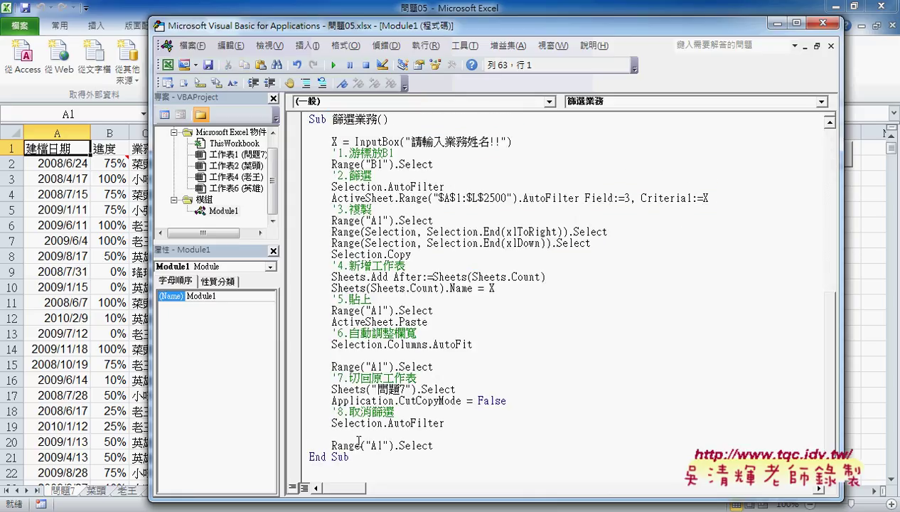
# Rename the pasted copy's Sub to 篩選業務_簡化.
pyautogui.scroll(2, 358, 441)
pyautogui.click(388, 187)
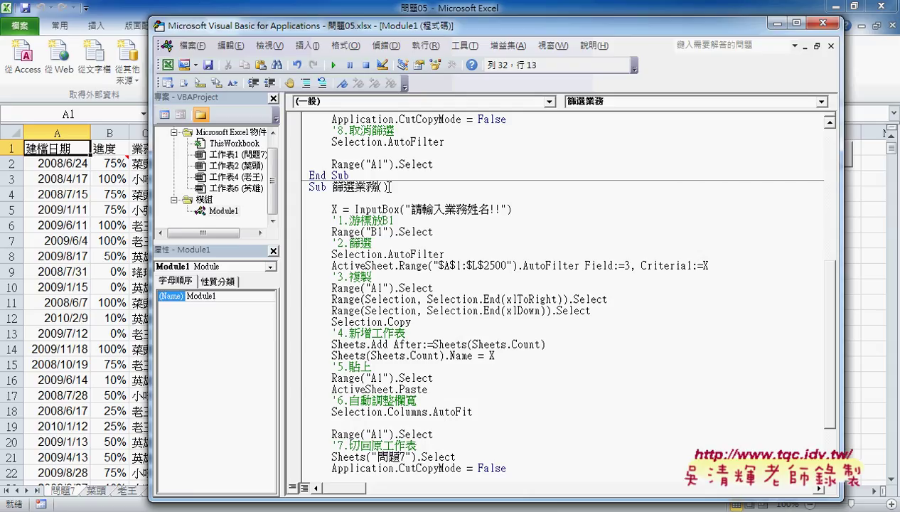
pyautogui.write('_')
pyautogui.write('g')
pyautogui.press('BackSpace')
pyautogui.write('檢')
pyautogui.write('ㄒ')
pyautogui.write('ㄨㄚˋ')
pyautogui.press('Return')
pyautogui.press('Return')
pyautogui.scroll(-2, 568, 215)
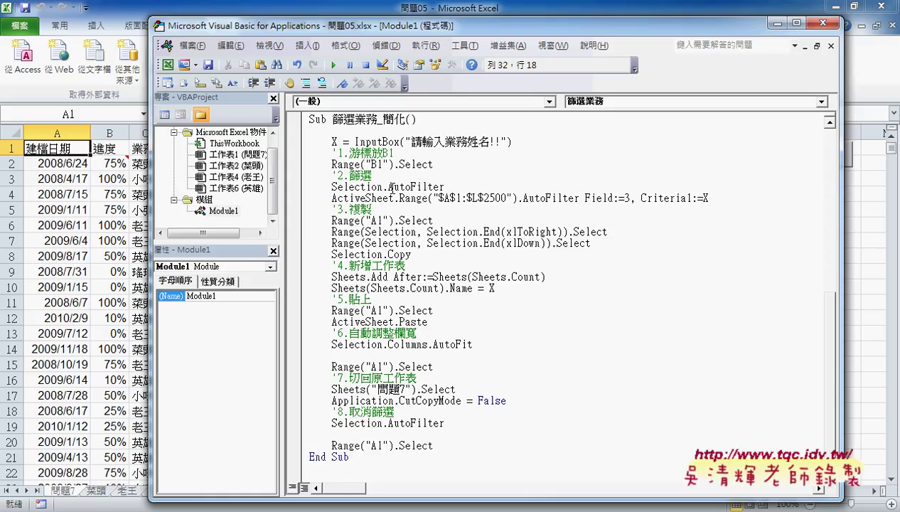
# Comment out the lines from Range("B1").Select through Selection.AutoFilter with Comment Block, adding a blank line after them.
pyautogui.moveTo(465, 186)
pyautogui.mouseDown()
pyautogui.moveTo(332, 175)
pyautogui.moveTo(307, 163)
pyautogui.mouseUp()
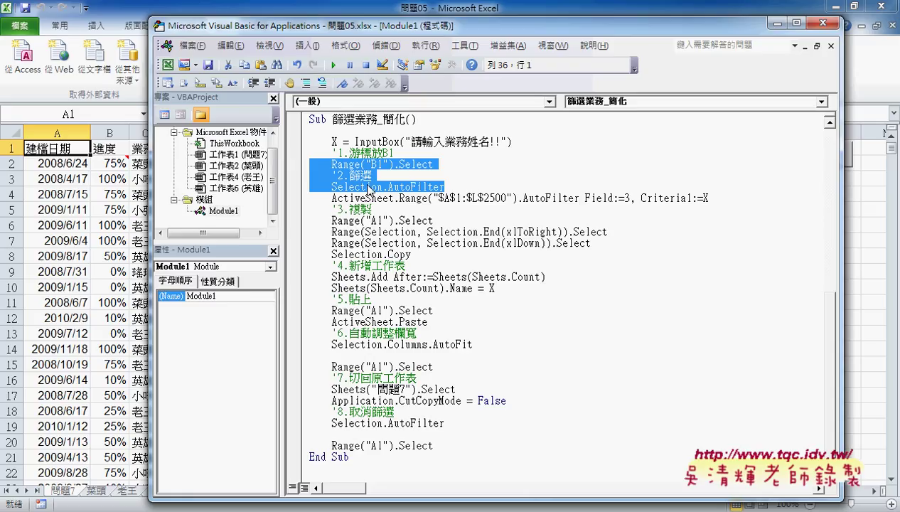
pyautogui.click(314, 84)
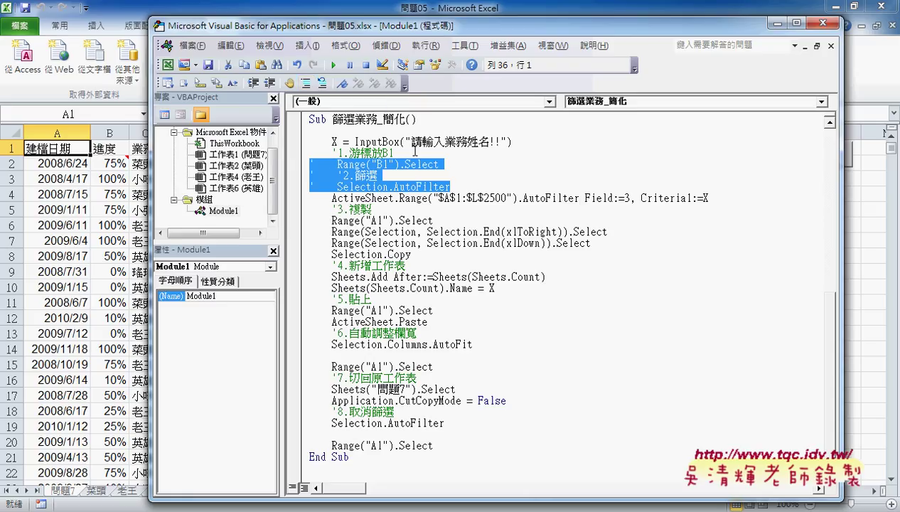
pyautogui.click(467, 185)
pyautogui.press('Return')
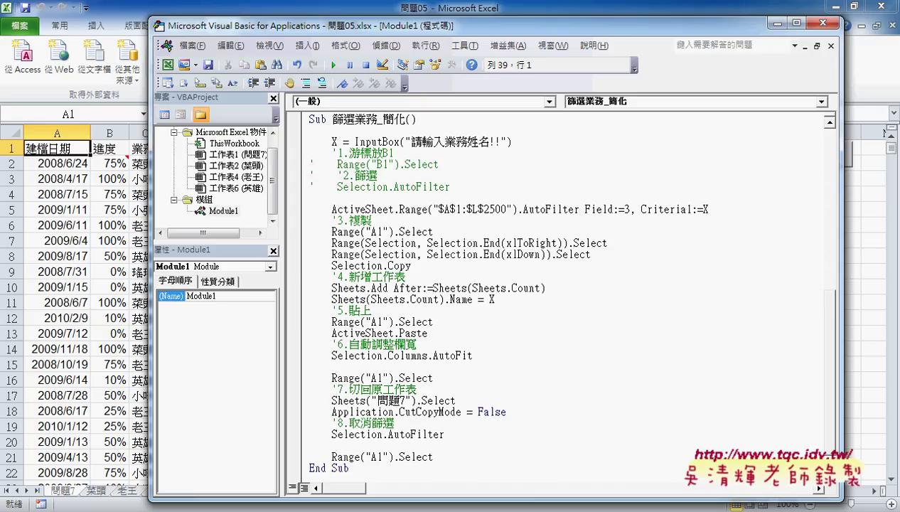
# Highlight Range("B1") and both AutoFilter calls for explanation, then delete the added blank line.
pyautogui.moveTo(337, 164); pyautogui.dragTo(399, 165)
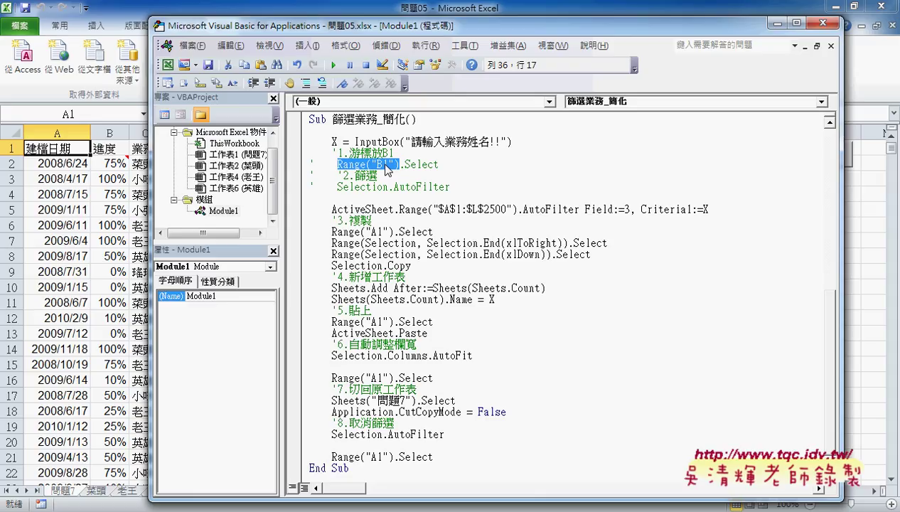
pyautogui.moveTo(455, 186); pyautogui.dragTo(395, 187)
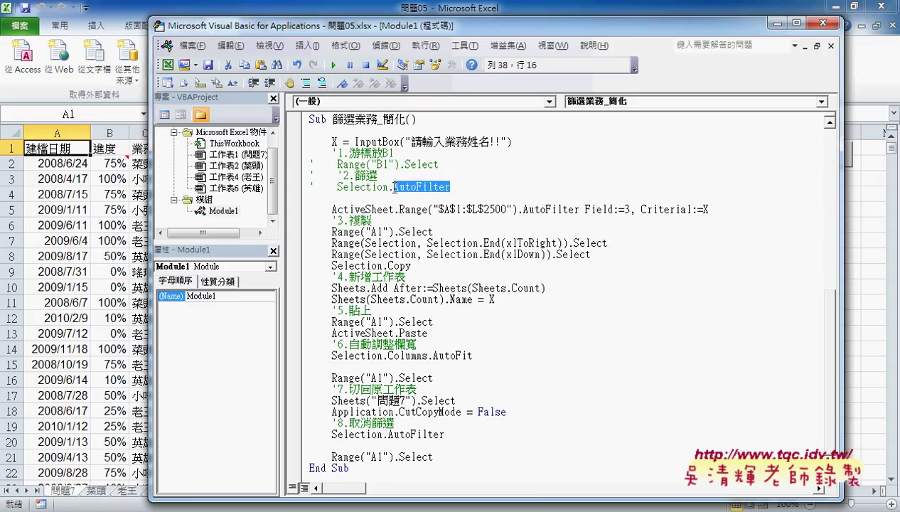
pyautogui.moveTo(579, 209); pyautogui.dragTo(524, 209)
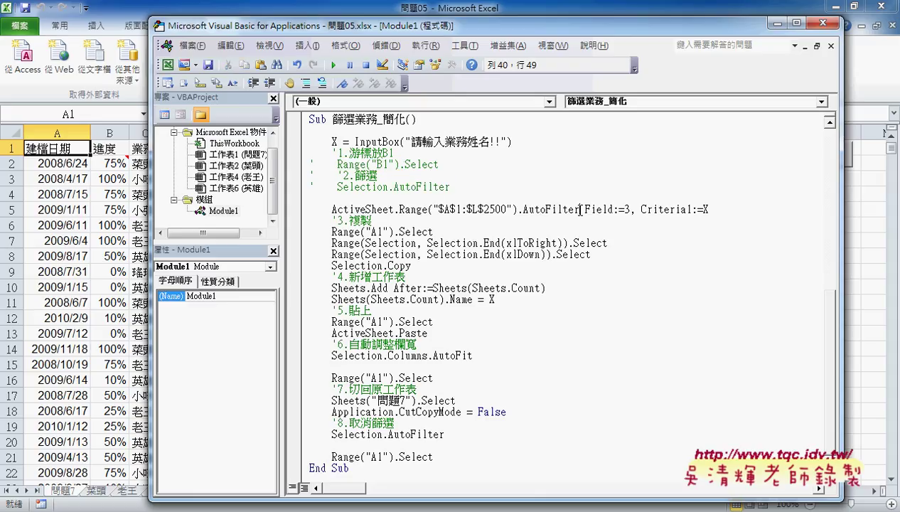
pyautogui.click(484, 186)
pyautogui.press('Delete')
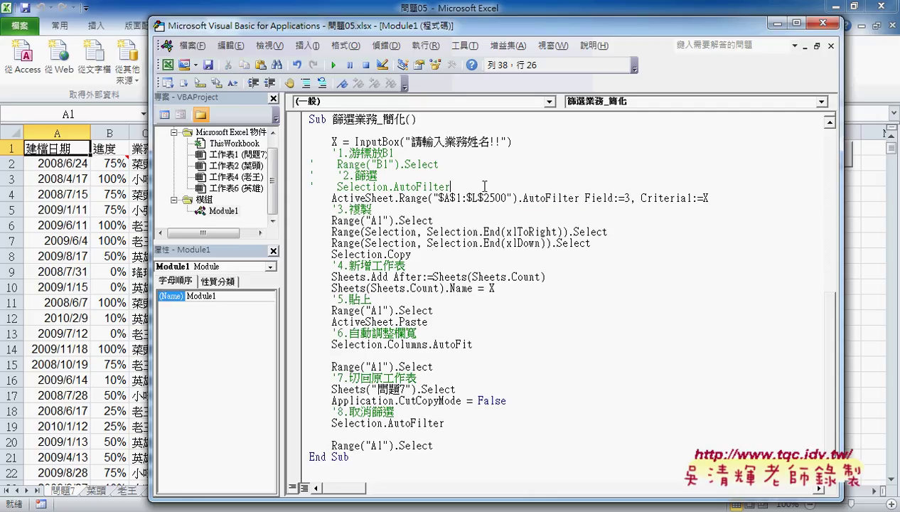
pyautogui.press('Down')
pyautogui.press('Down')
# Change ActiveSheet to Sheets(1) on the AutoFilter line and select the 2500 row number.
pyautogui.moveTo(331, 198); pyautogui.dragTo(364, 198)
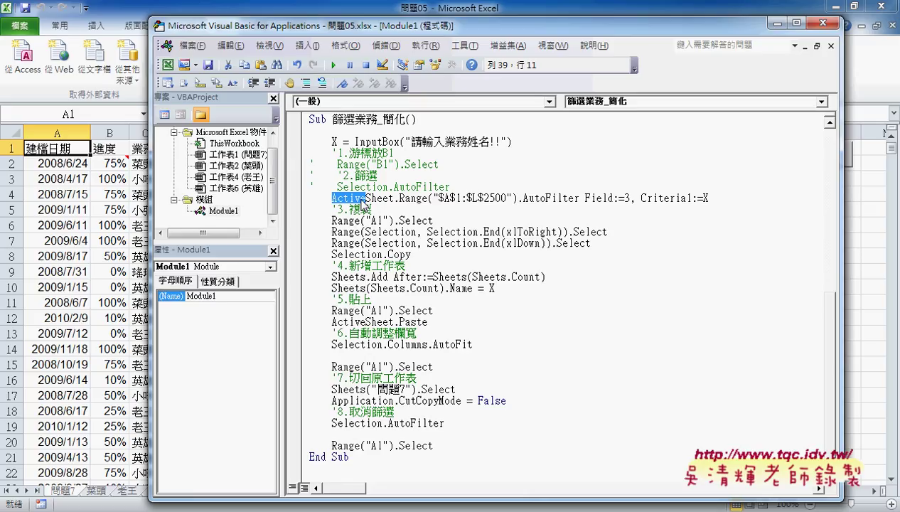
pyautogui.press('Delete')
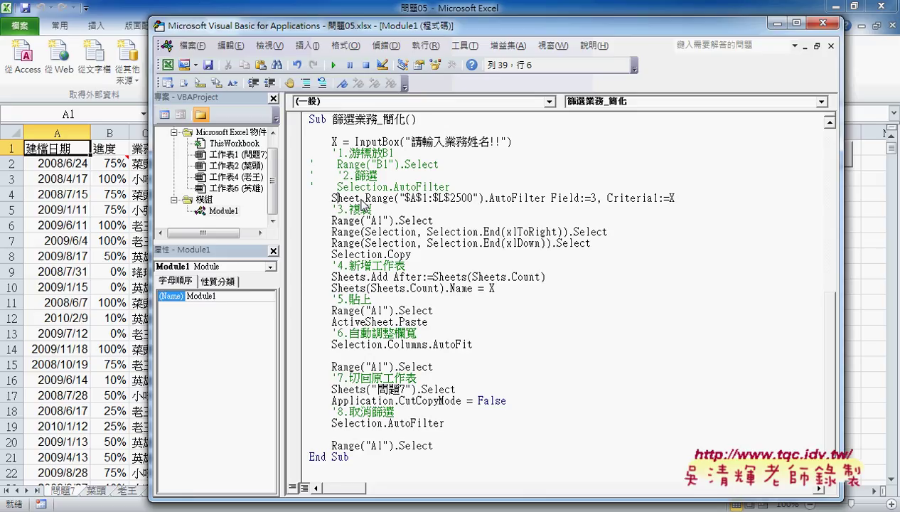
pyautogui.press('Right')
pyautogui.press('Right')
pyautogui.press('Right')
pyautogui.press('Right')
pyautogui.press('Right')
pyautogui.write('s(')
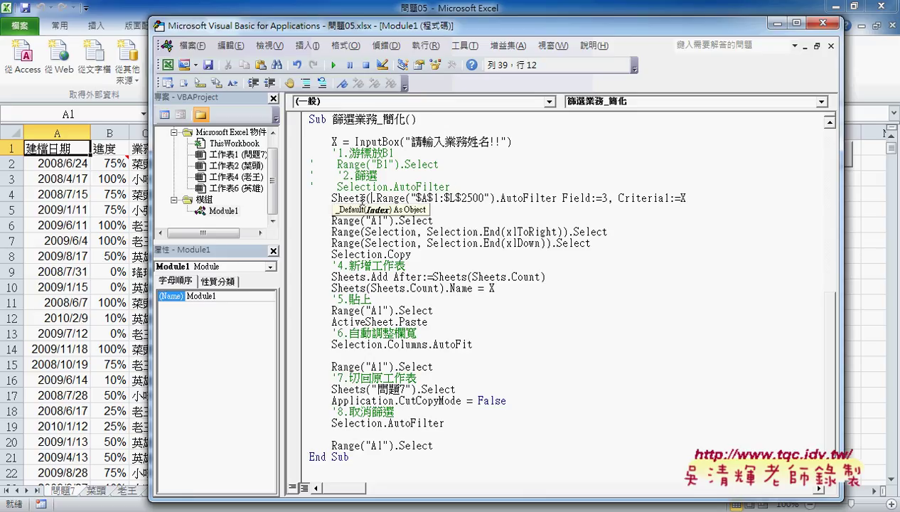
pyautogui.write('1)')
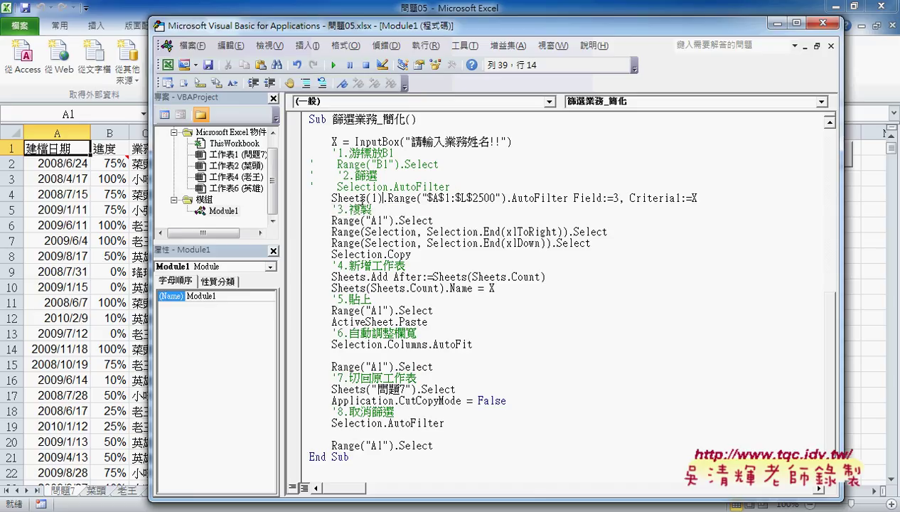
pyautogui.press('Down')
pyautogui.moveTo(472, 199); pyautogui.dragTo(497, 198)
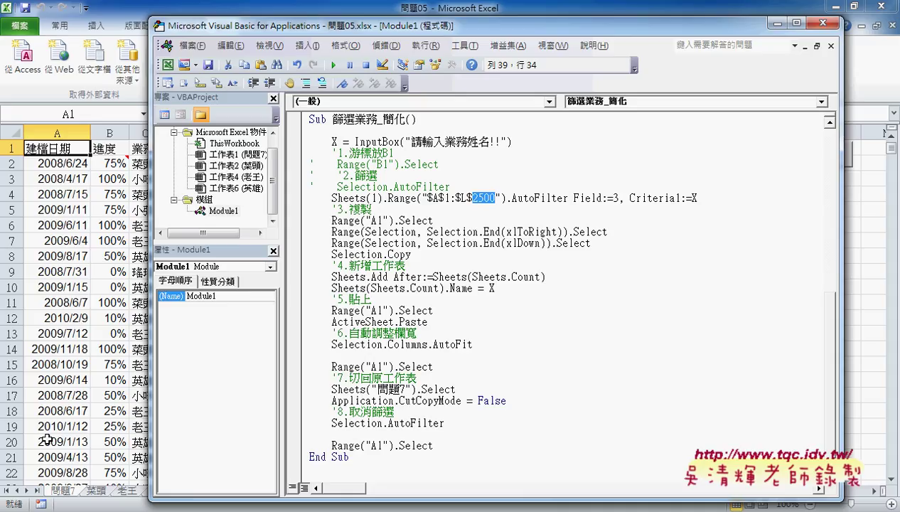
# Replace the fixed row 2500 in the filter range with & Range("A1").End(xlDown).Row.
pyautogui.press('Delete')
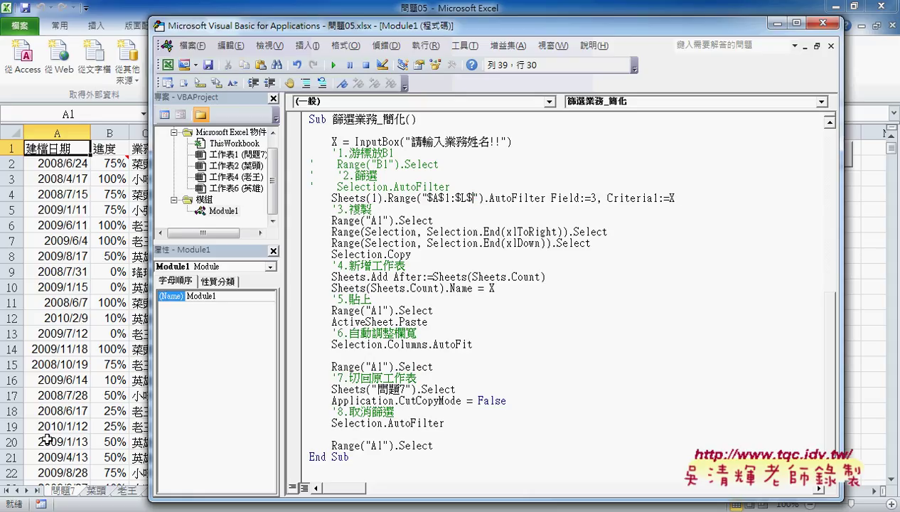
pyautogui.press('Right')
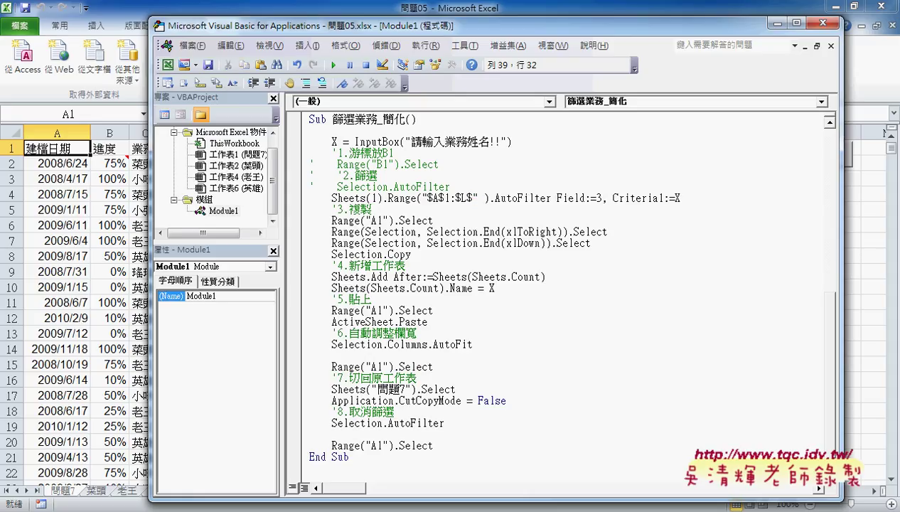
pyautogui.write('& ')
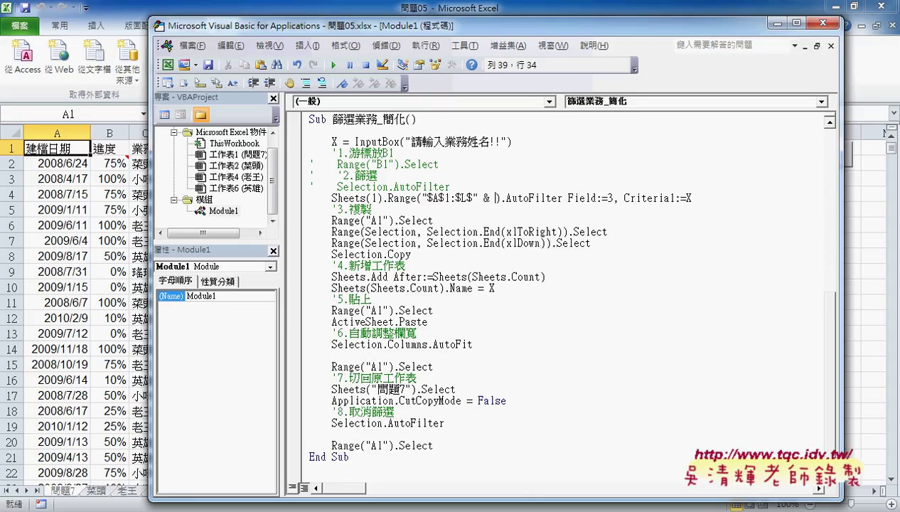
pyautogui.write('ra')
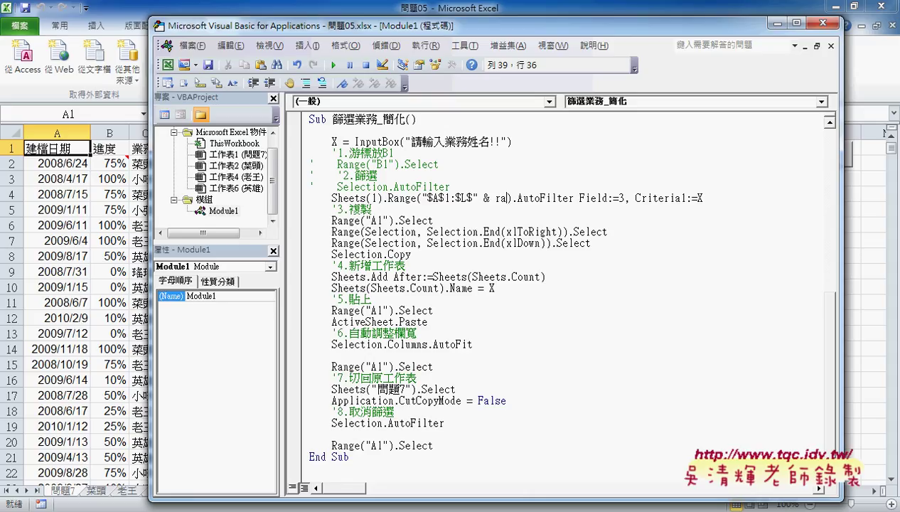
pyautogui.write('nge')
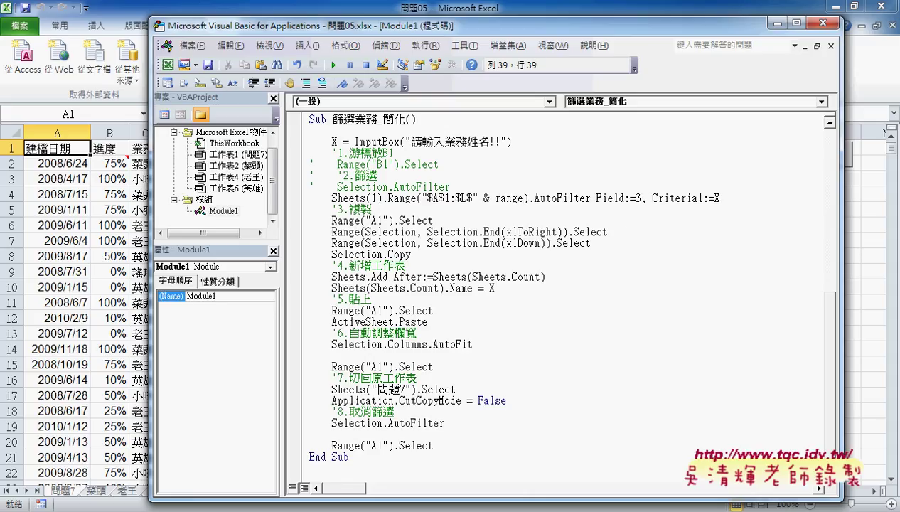
pyautogui.write('(')
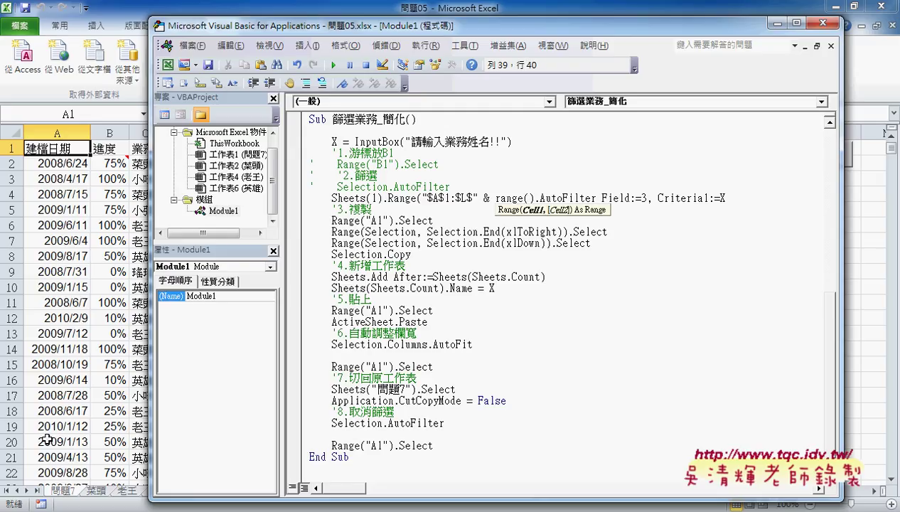
pyautogui.write('"A1')
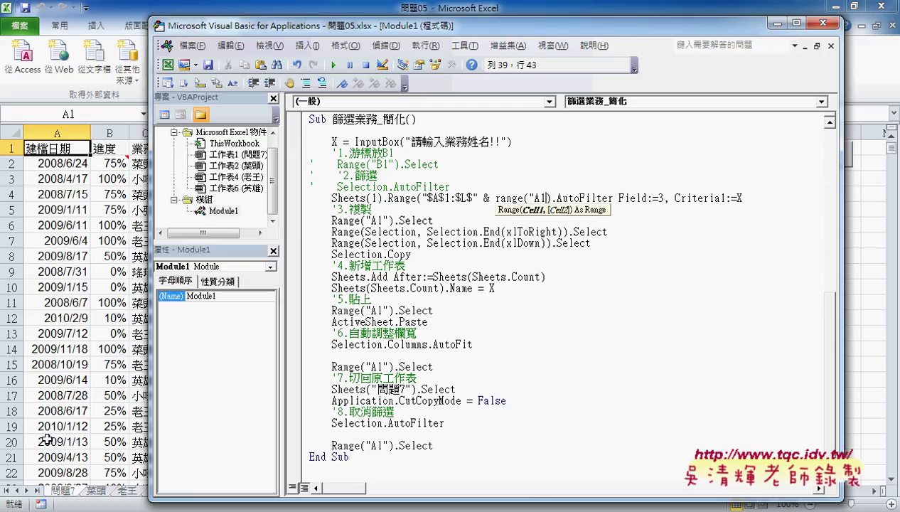
pyautogui.write('").')
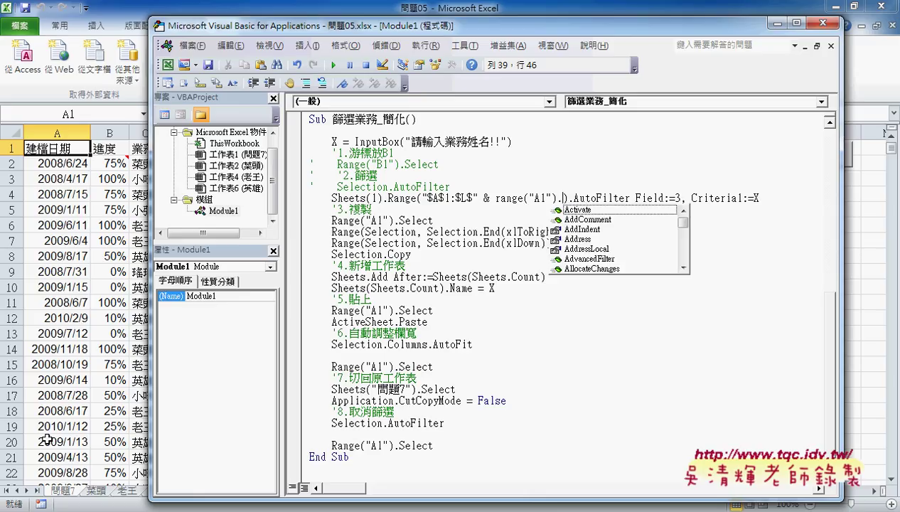
pyautogui.write('End')
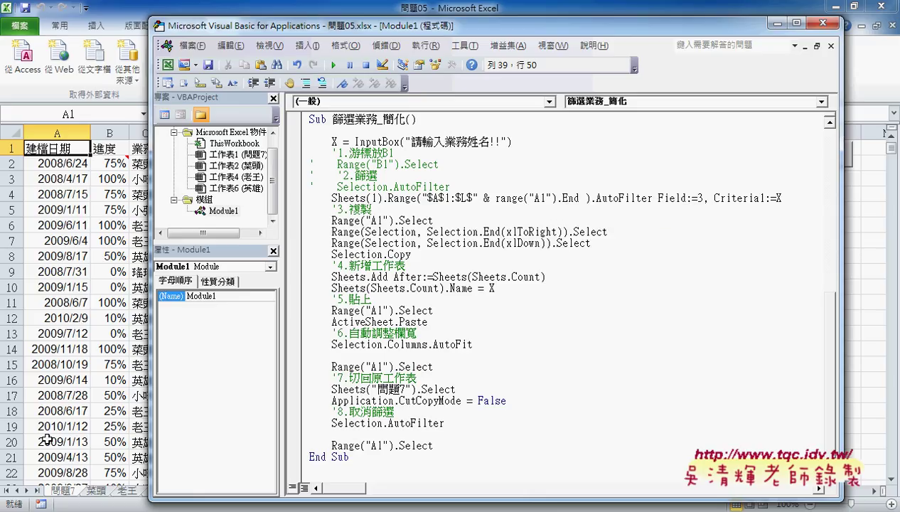
pyautogui.press('Left')
pyautogui.write('(xlD')
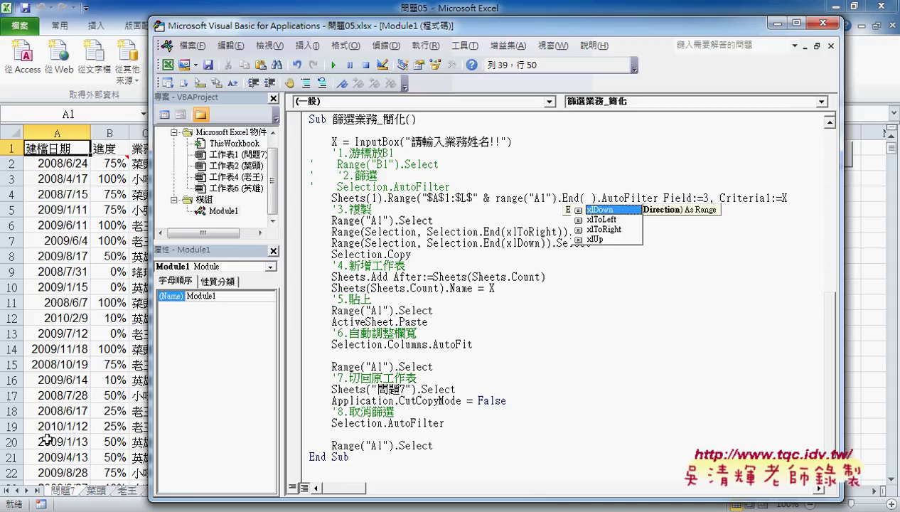
pyautogui.write('own )')
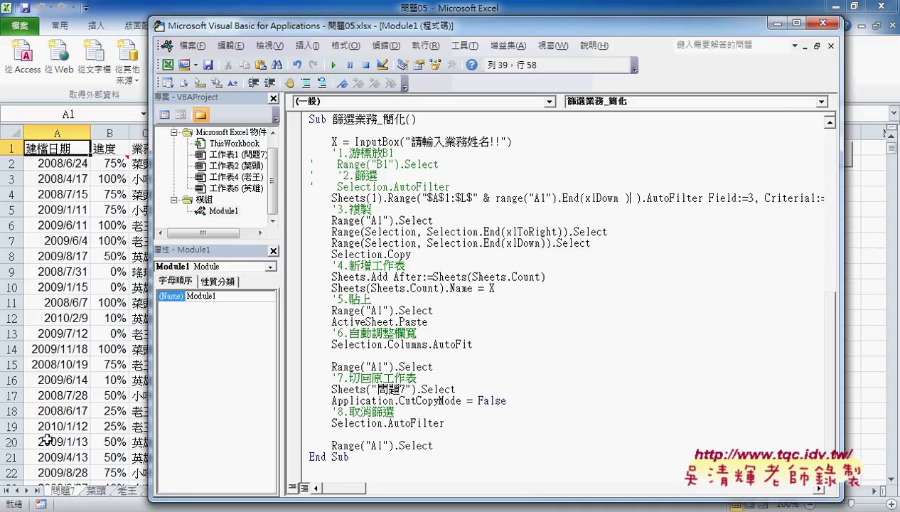
pyautogui.write('.r')
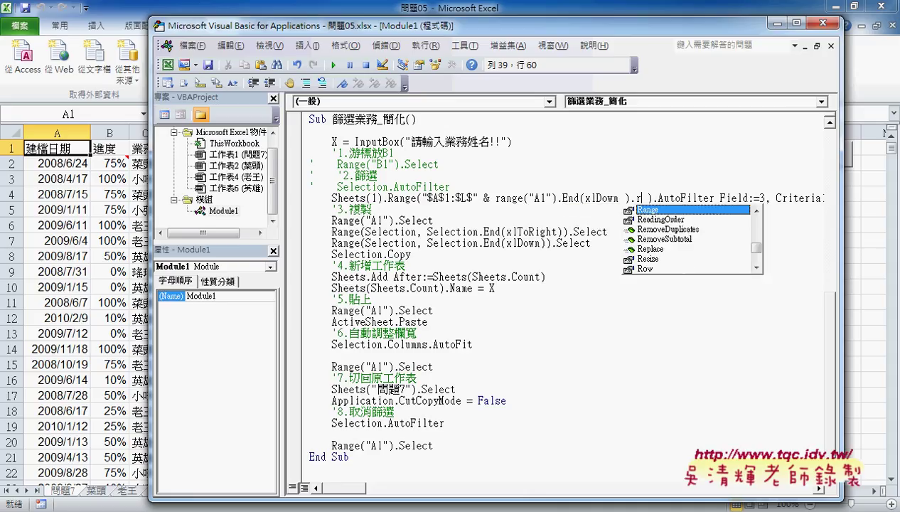
pyautogui.write('ow')
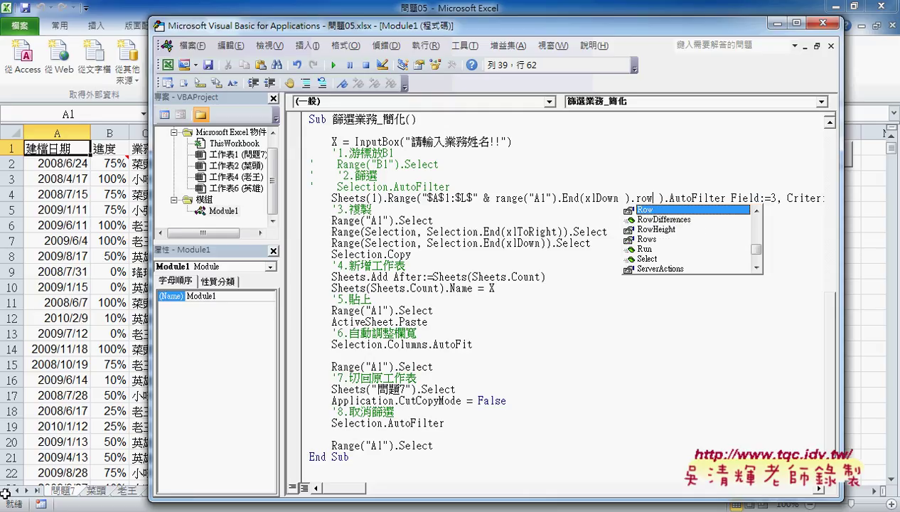
pyautogui.press('Escape')
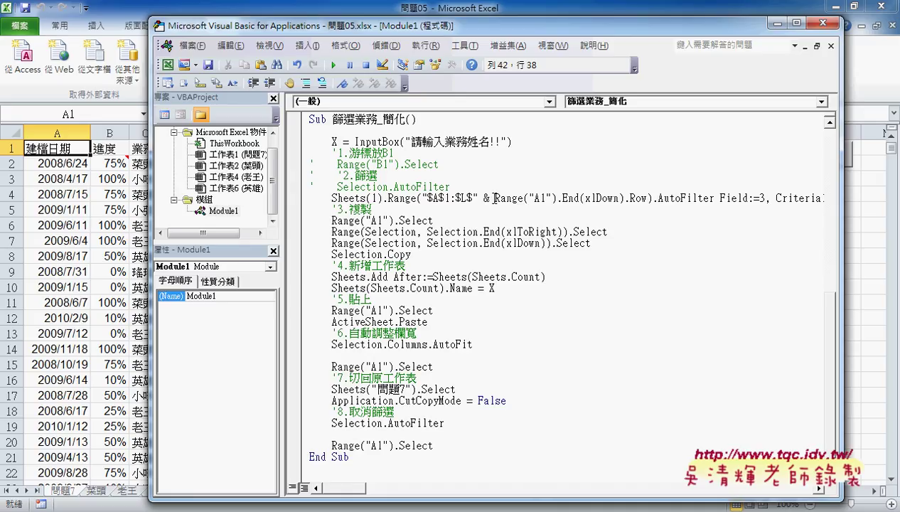
# Highlight the Range("A1").End(xlDown) and full last-row expressions to explain them.
pyautogui.moveTo(495, 197); pyautogui.dragTo(650, 199)
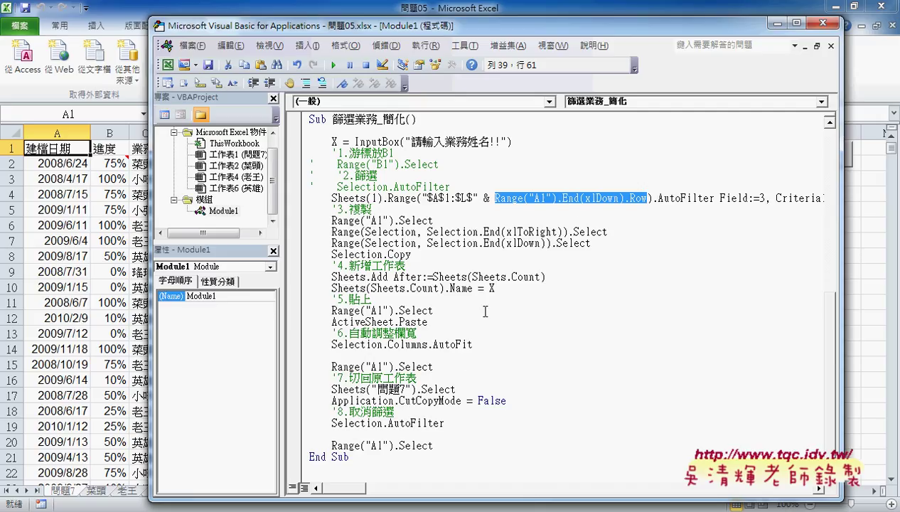
pyautogui.moveTo(471, 197); pyautogui.dragTo(647, 198)
pyautogui.click(646, 198)
pyautogui.moveTo(495, 197); pyautogui.dragTo(646, 199)
# Widen the editor window so the filter line shows through Criteria1:=X.
pyautogui.moveTo(843, 207); pyautogui.dragTo(879, 208)
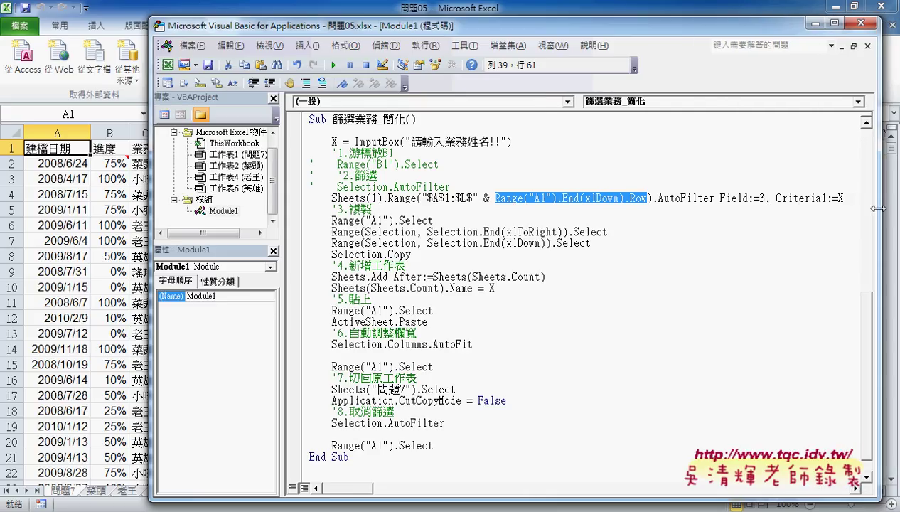
pyautogui.click(840, 198)
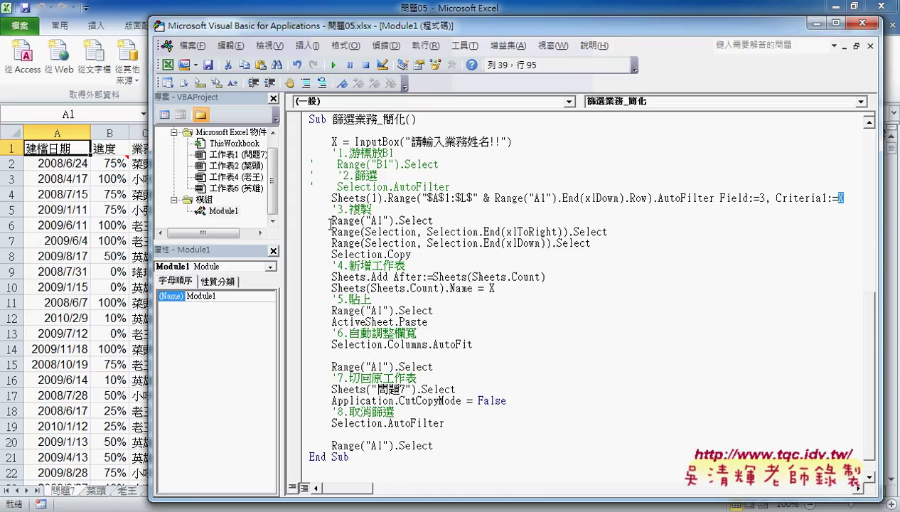
pyautogui.click(417, 220)
pyautogui.click(406, 243)
# Replace the three range-selection lines of the copy step with Range("A1").CurrentRegion.
pyautogui.moveTo(605, 242); pyautogui.dragTo(394, 221)
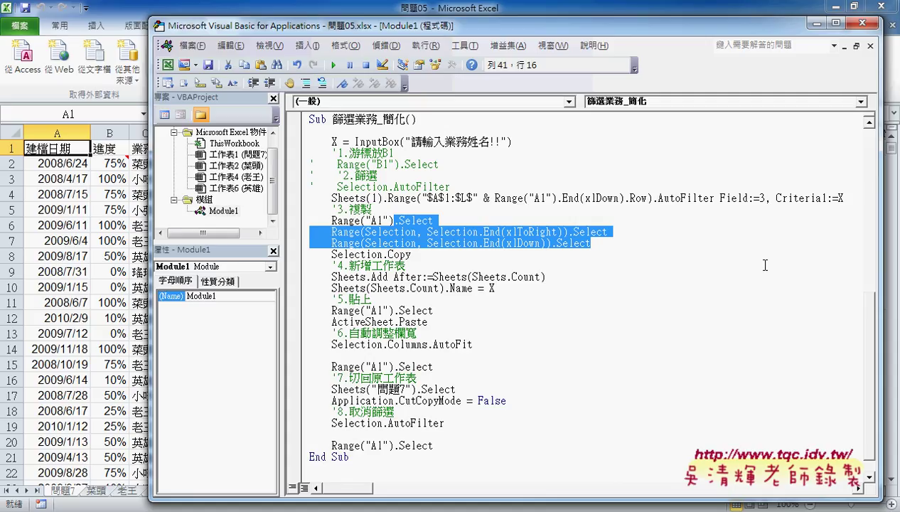
pyautogui.write('.')
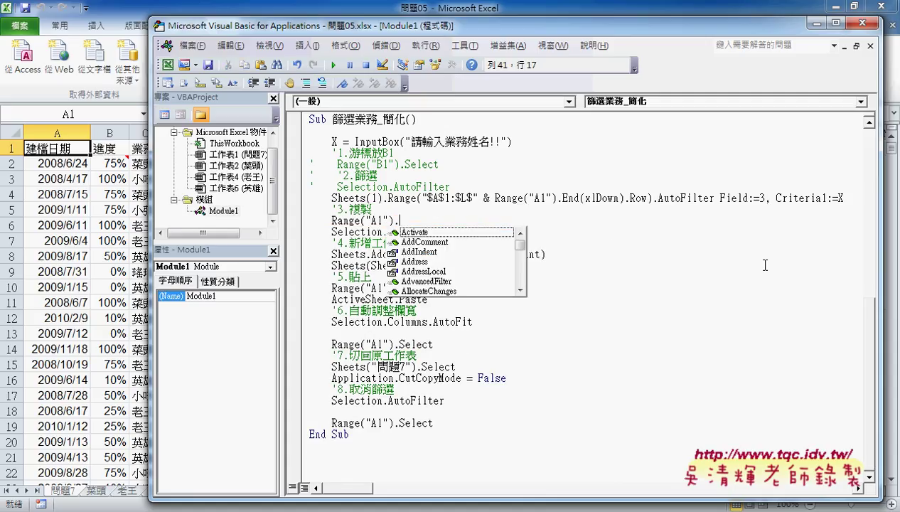
pyautogui.write('c')
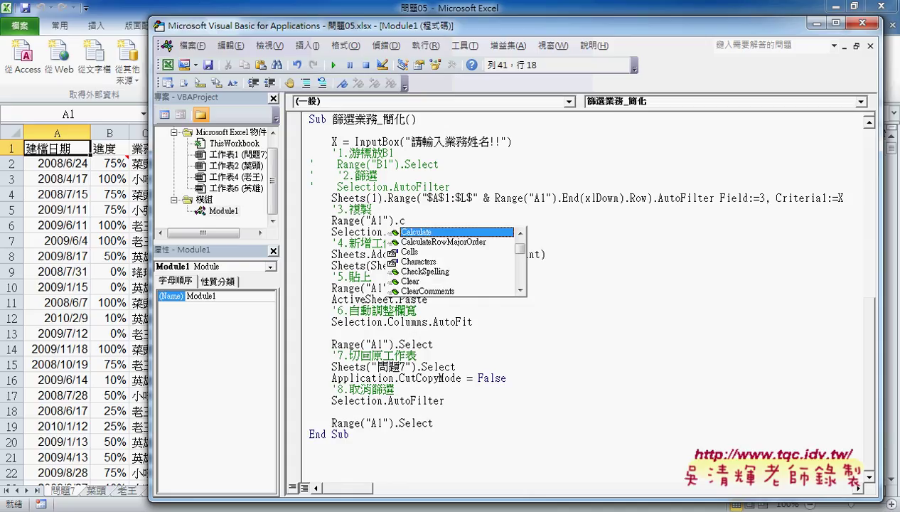
pyautogui.write('u')
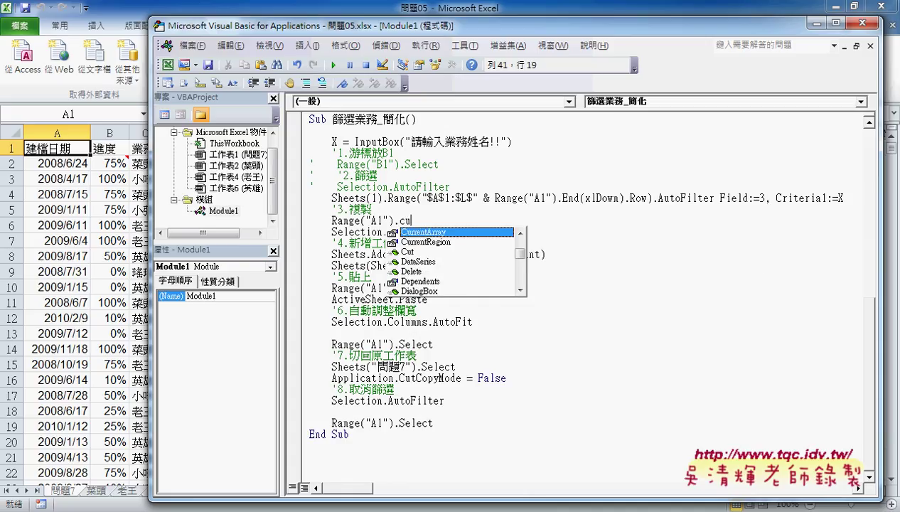
pyautogui.press('Down')
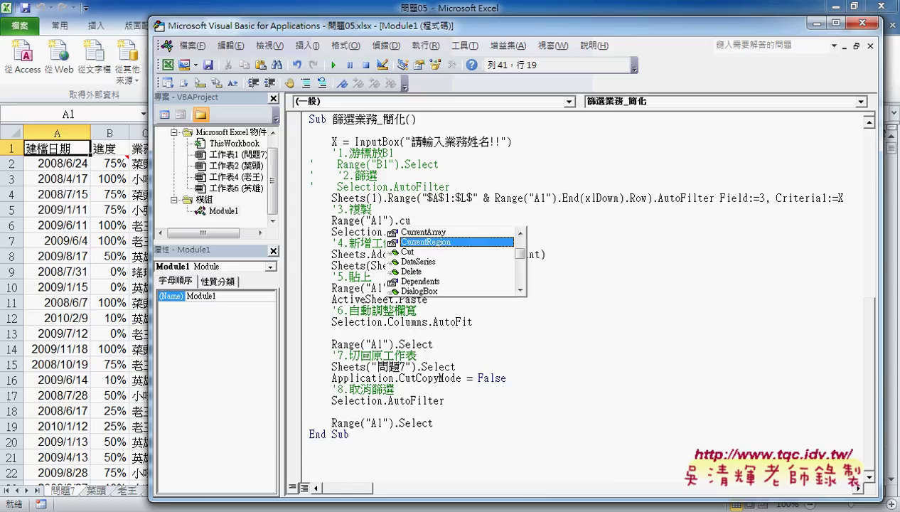
pyautogui.press('space')
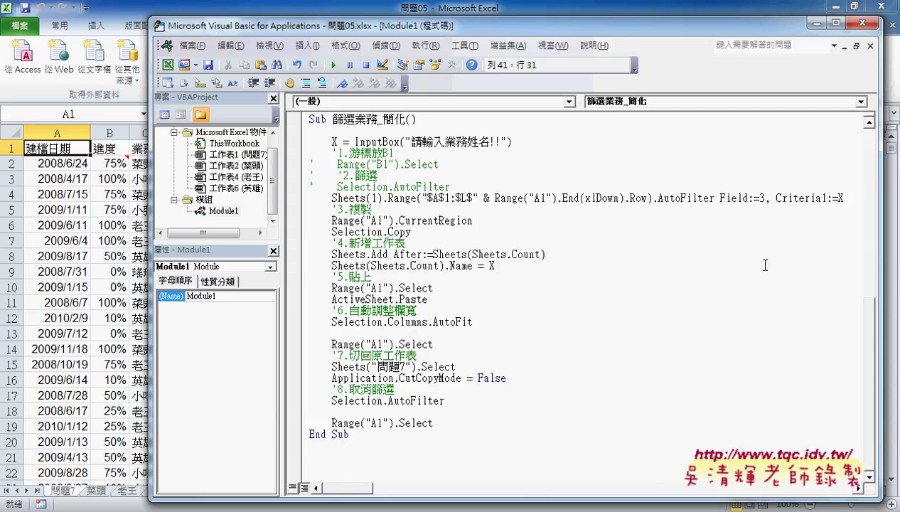
# Append .Copy to Range("A1").CurrentRegion and comment out the old Selection.Copy line.
pyautogui.press('BackSpace')
pyautogui.write('.c')
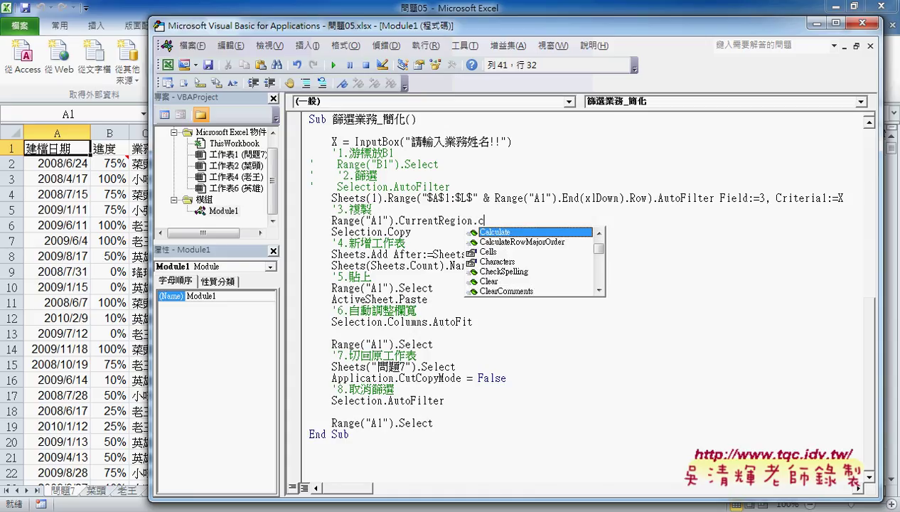
pyautogui.write('opy')
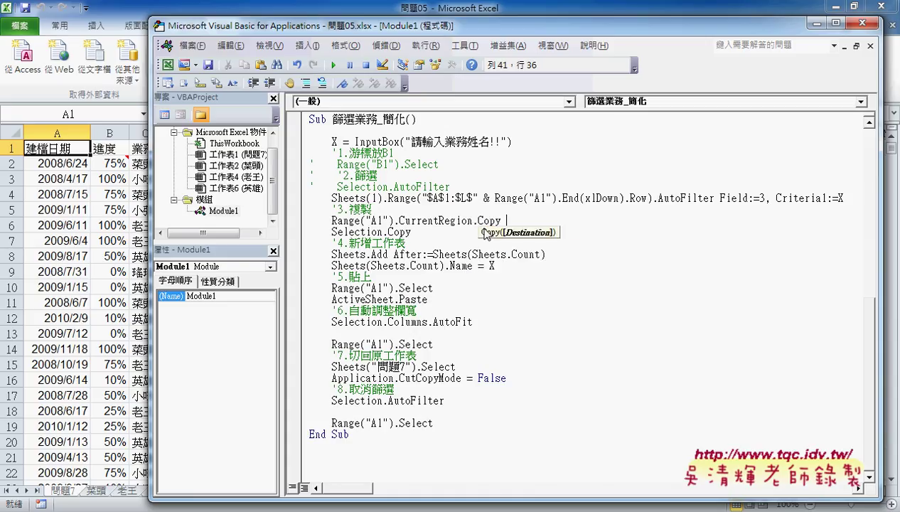
pyautogui.moveTo(412, 232); pyautogui.dragTo(282, 234)
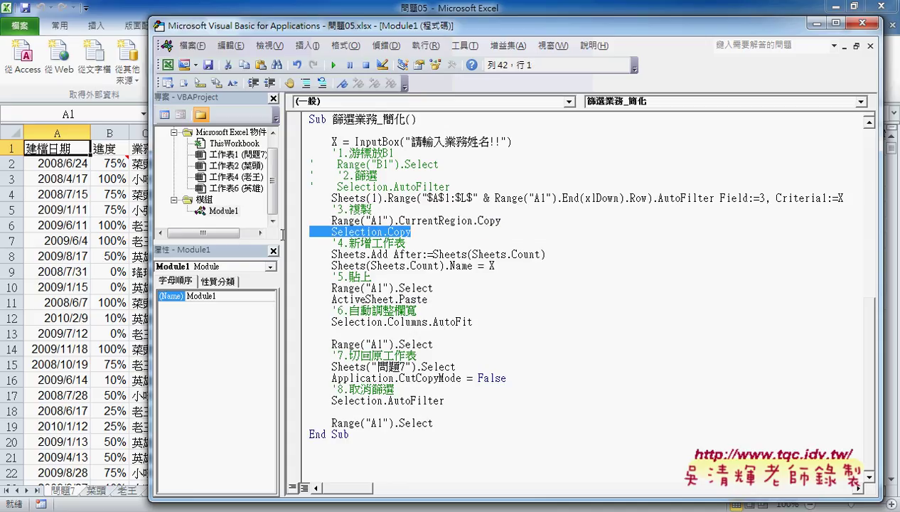
pyautogui.click(334, 235)
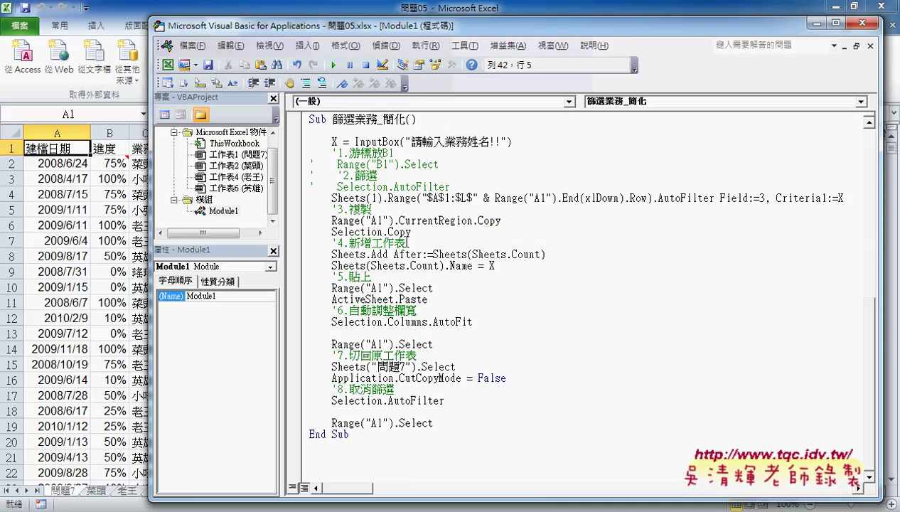
pyautogui.write("'")
pyautogui.press('Down')
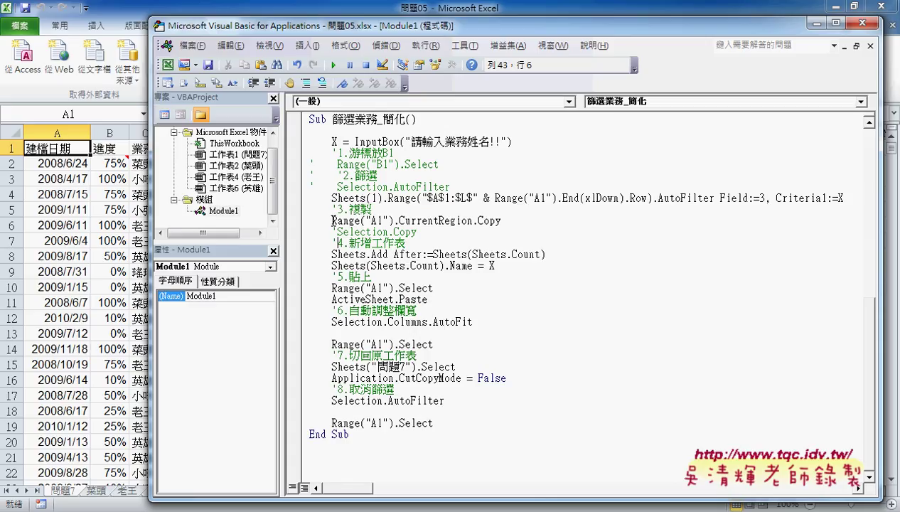
# Retype .CurrentRegion in place of .CurrentRegion.Copy and start adding a new member after the dot.
pyautogui.moveTo(333, 220); pyautogui.dragTo(509, 220)
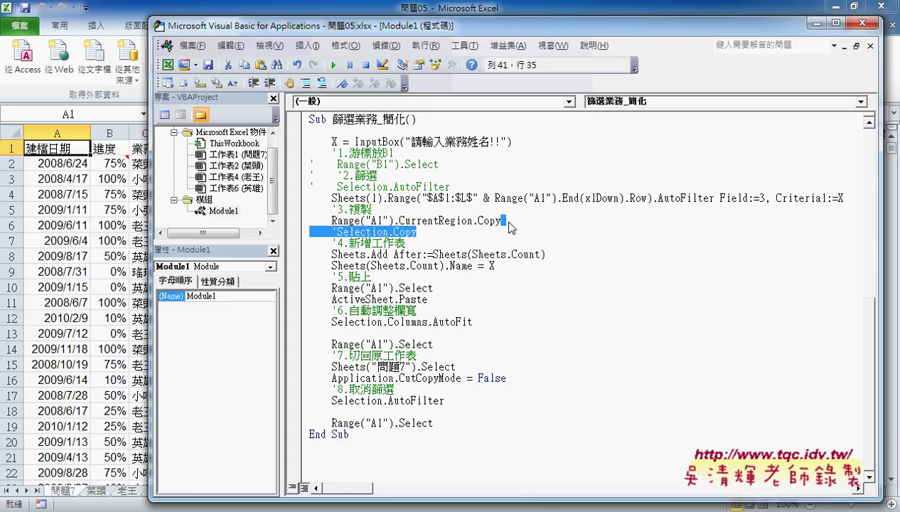
pyautogui.moveTo(502, 220); pyautogui.dragTo(396, 223)
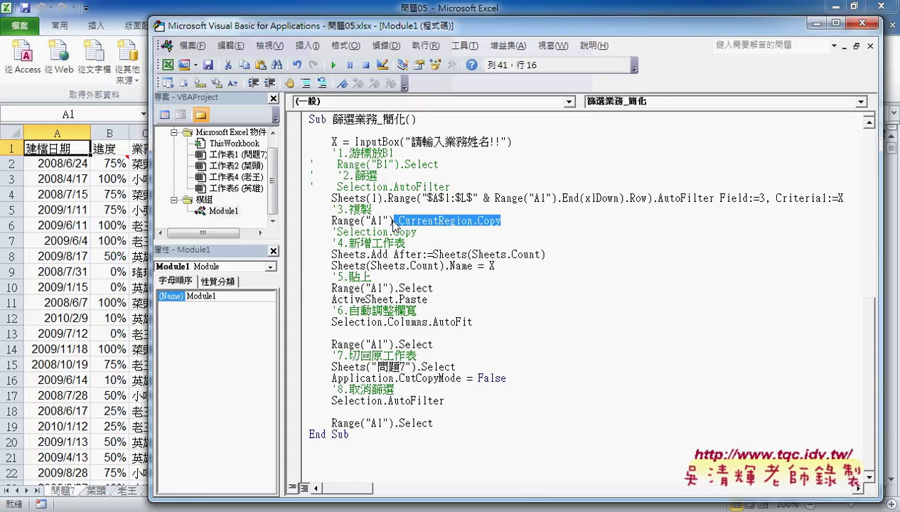
pyautogui.write('.')
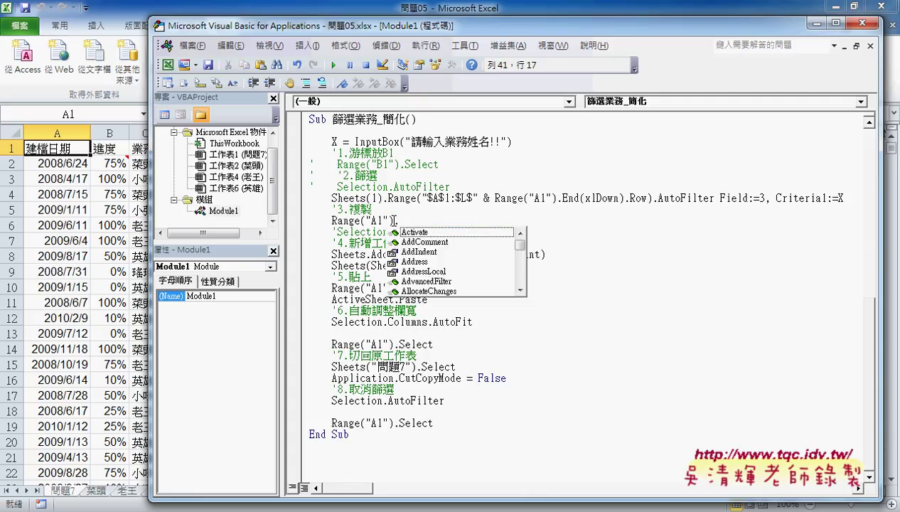
pyautogui.write('c')
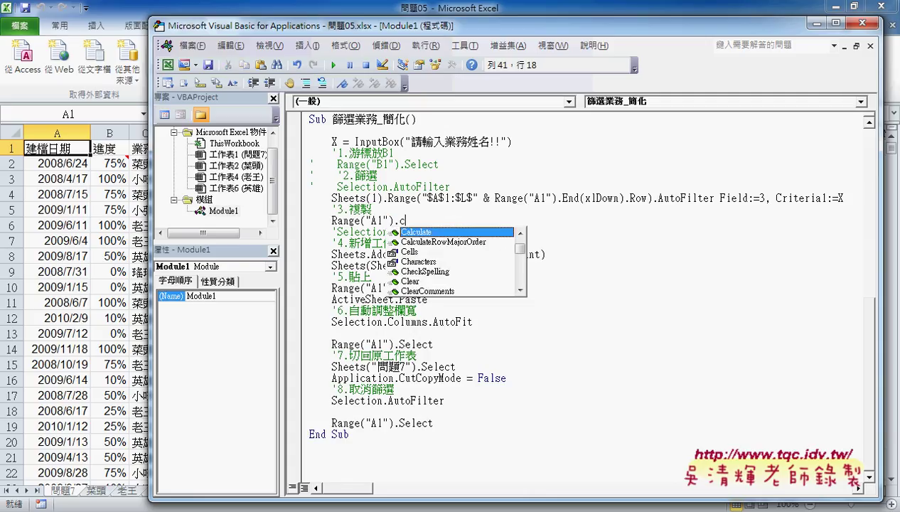
pyautogui.write('u')
pyautogui.press('Down')
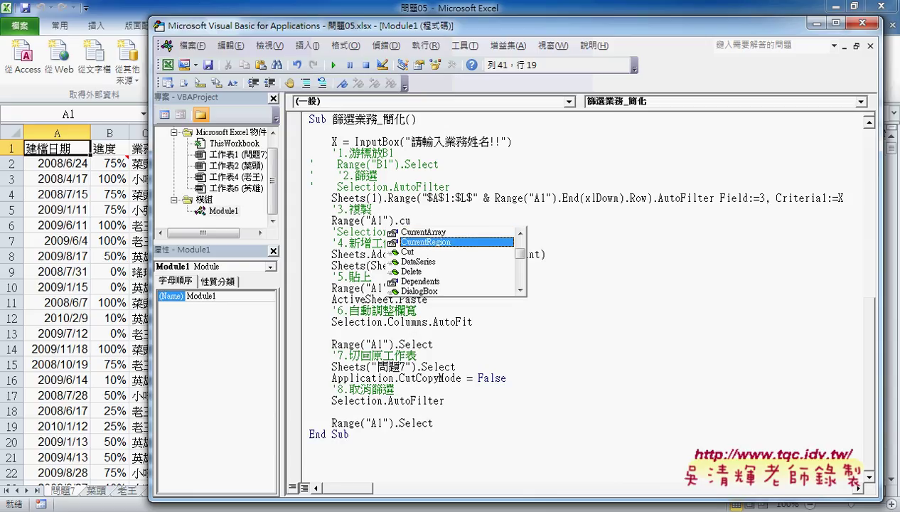
pyautogui.press('Tab')
pyautogui.press('BackSpace')
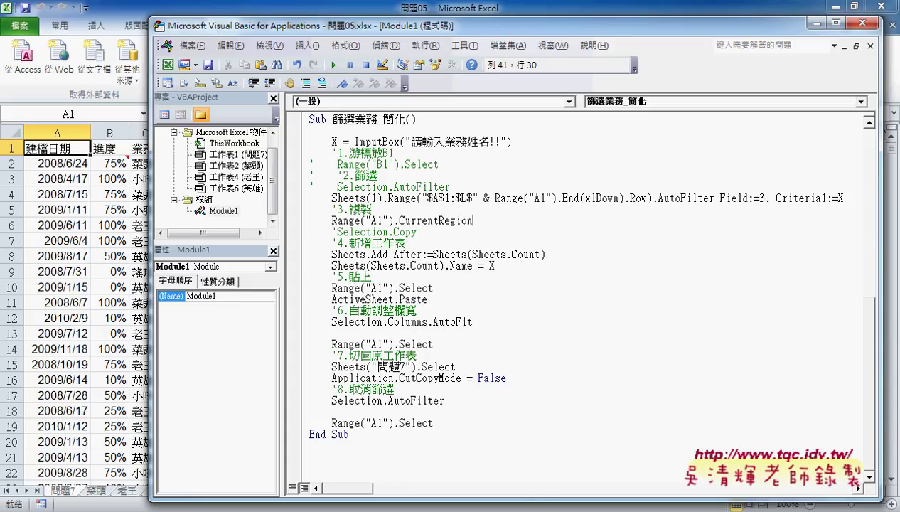
pyautogui.write('.')
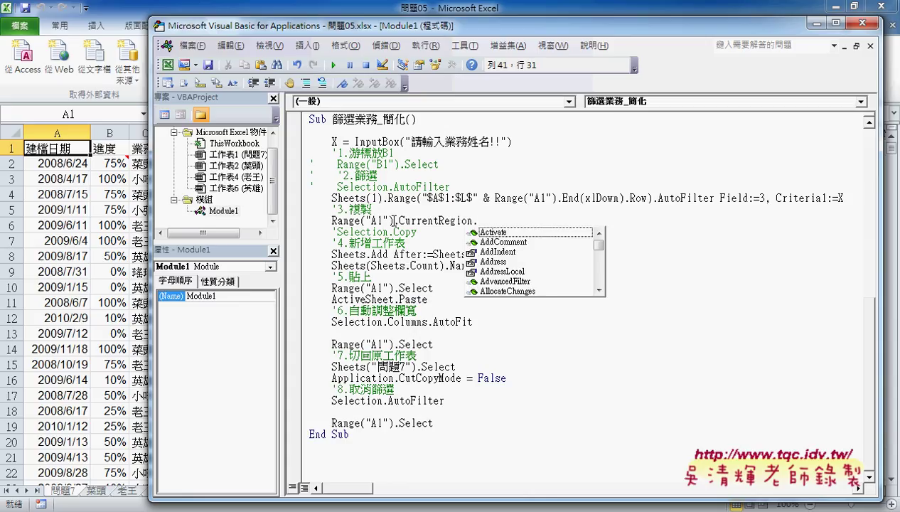